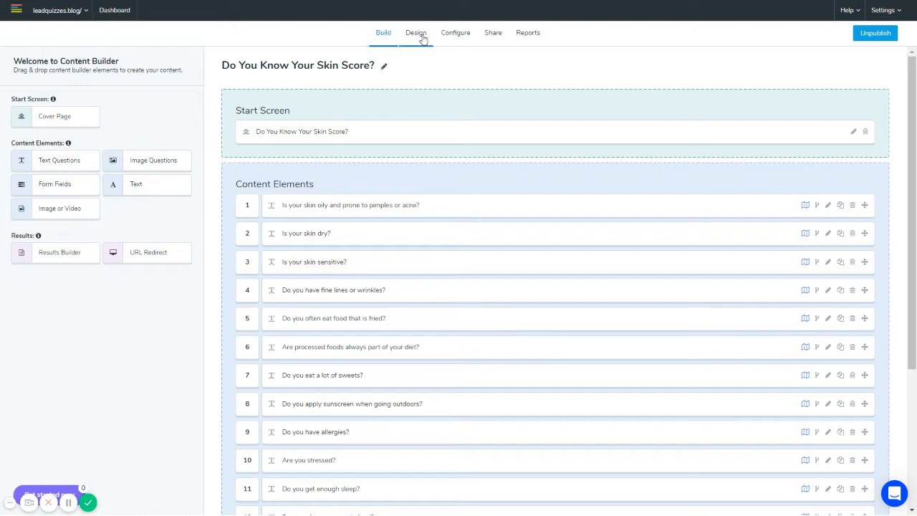
Open the quiz's design customization and set the text font family to PT Sans.
click(417, 34)
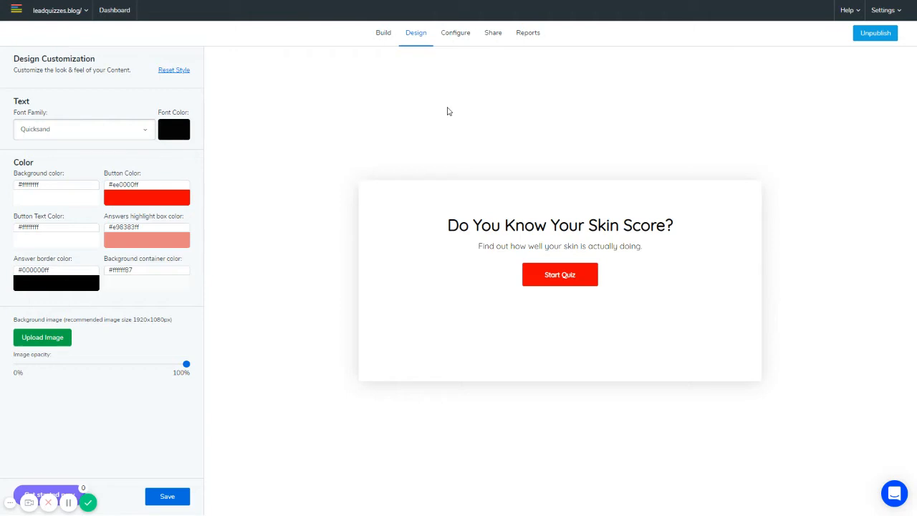
click(69, 136)
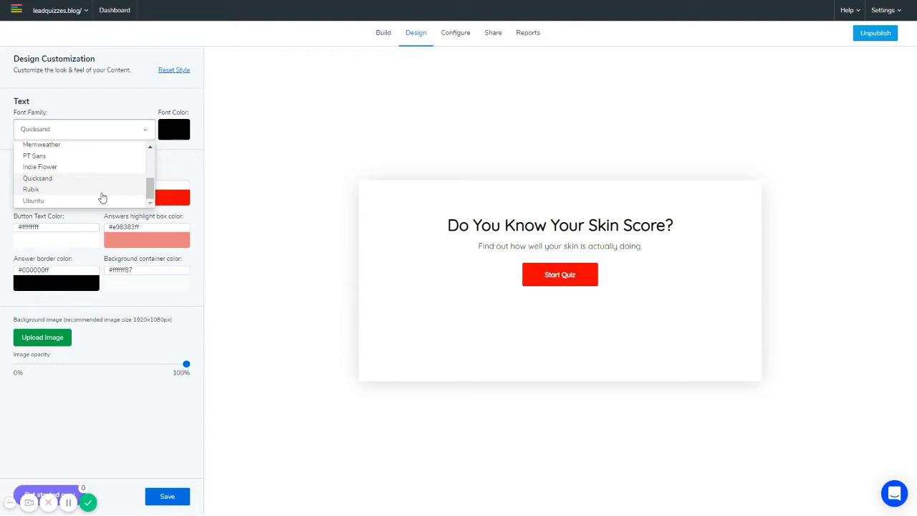
scroll(103, 198, up, 2)
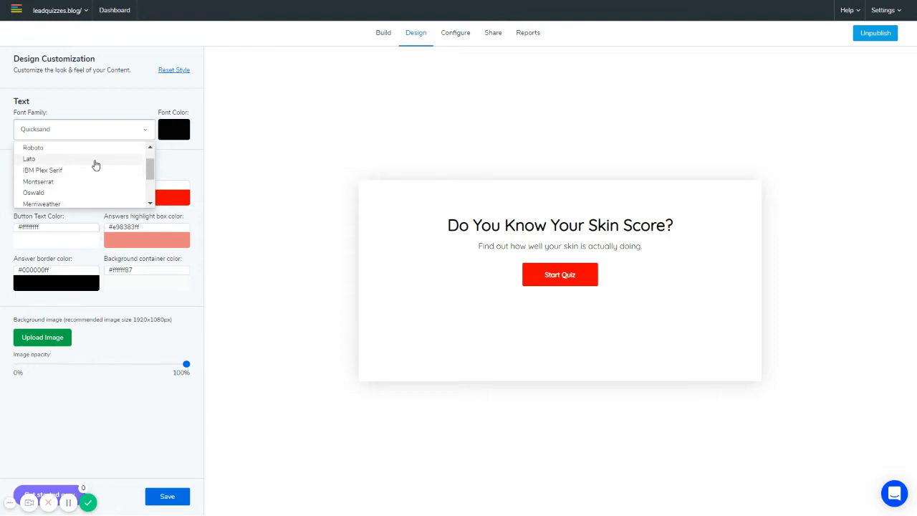
click(95, 159)
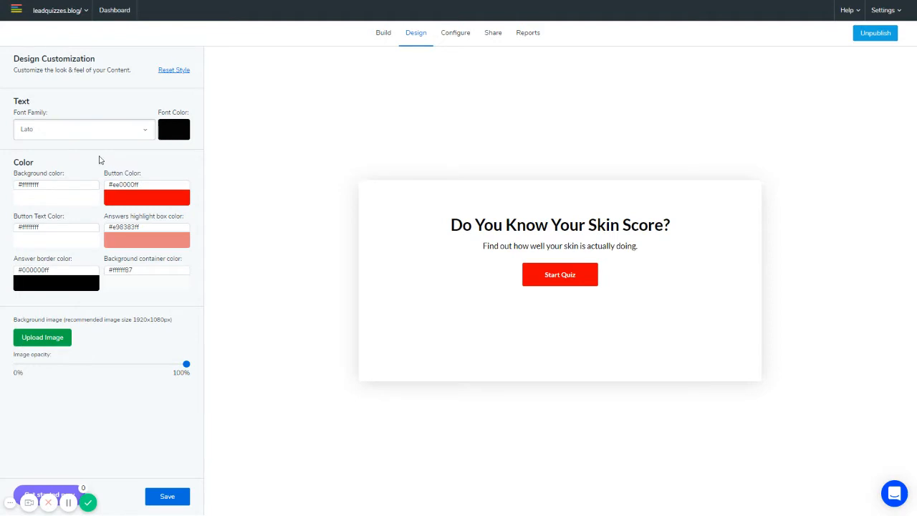
click(43, 138)
scroll(82, 170, down, 2)
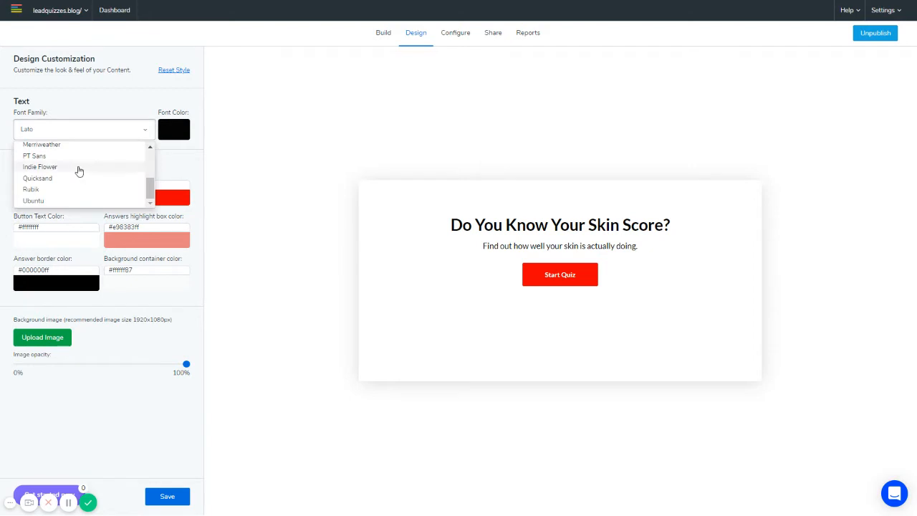
click(60, 158)
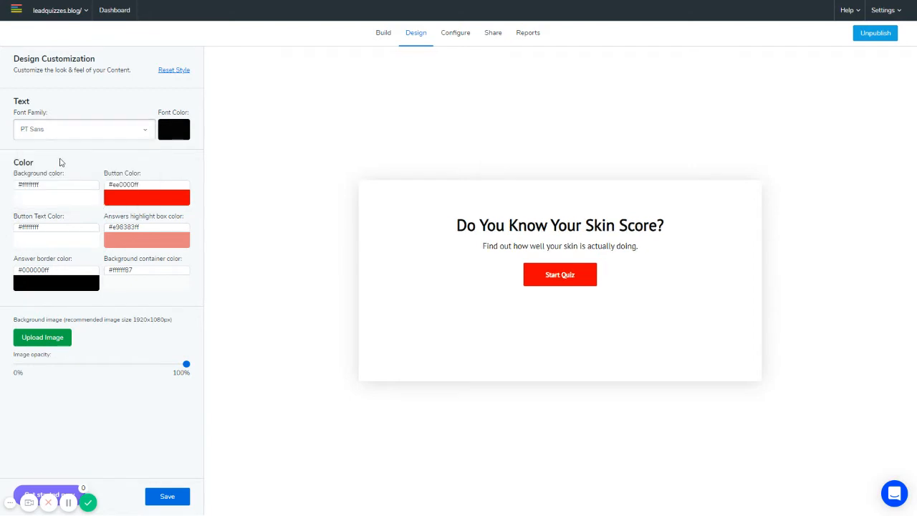
Set the quiz's font color to black.
click(178, 139)
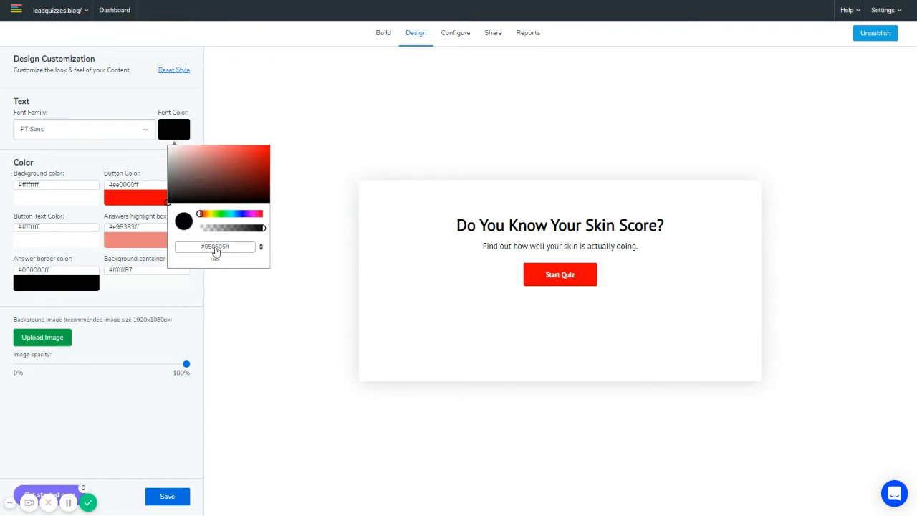
mouse_move(209, 194)
mouse_down()
mouse_move(259, 156)
mouse_move(187, 158)
mouse_move(197, 174)
mouse_move(233, 164)
mouse_move(250, 172)
mouse_move(163, 208)
mouse_up()
click(127, 150)
Set the button color to dark purple, #2e0164ff.
click(165, 204)
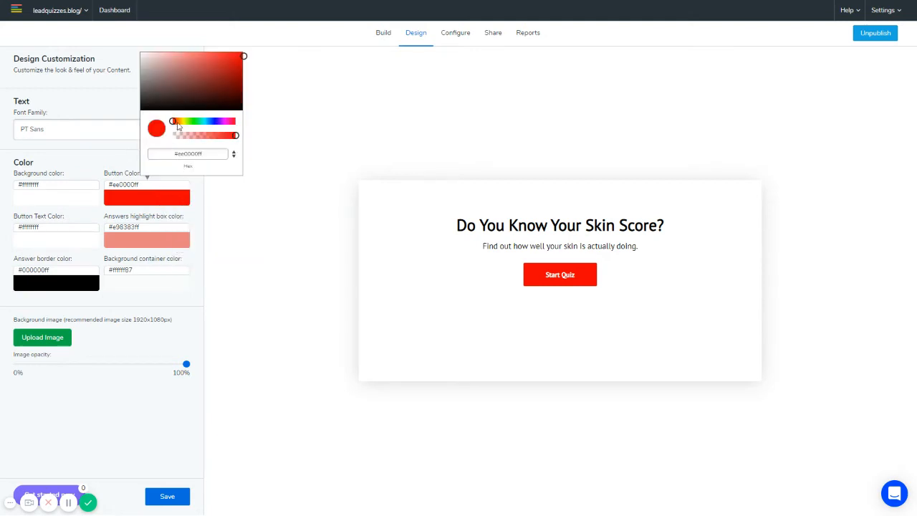
drag(177, 126, 221, 131)
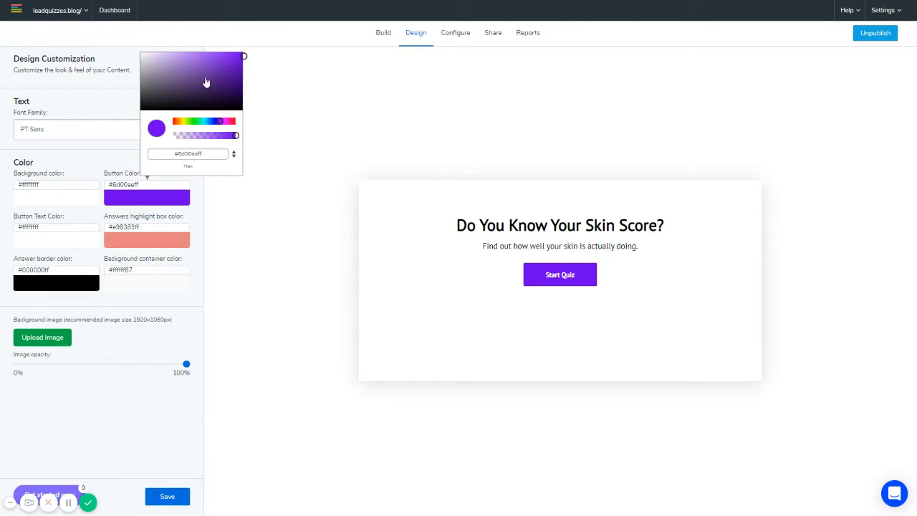
drag(201, 90, 243, 88)
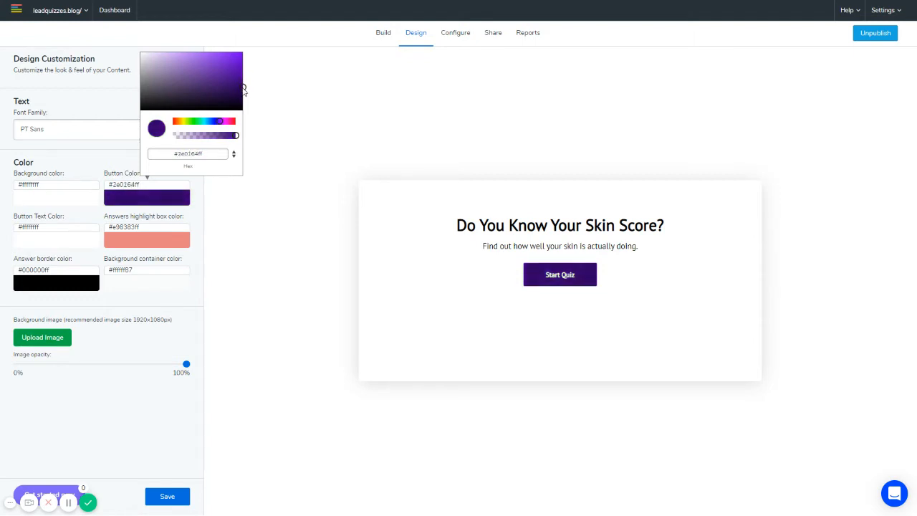
click(203, 196)
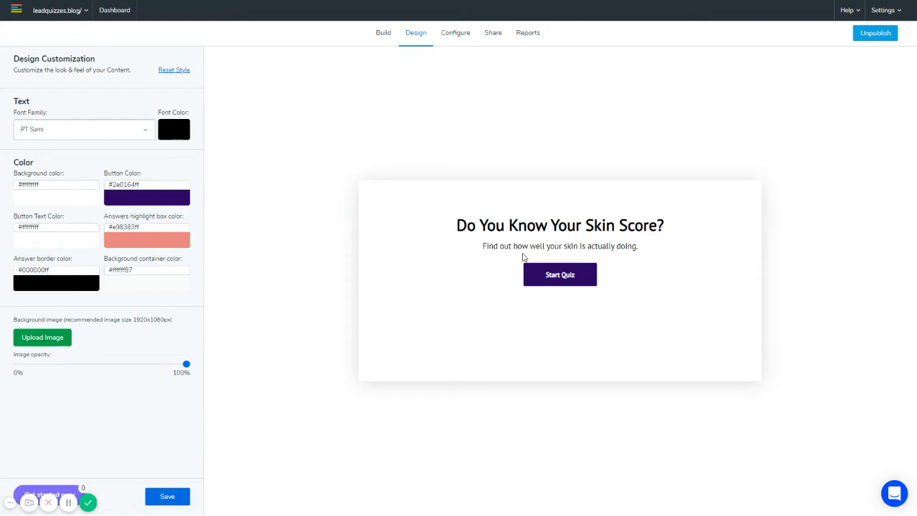
Show the first question in the preview and set the answers highlight box color to light purple, #b59bd9ff.
click(558, 276)
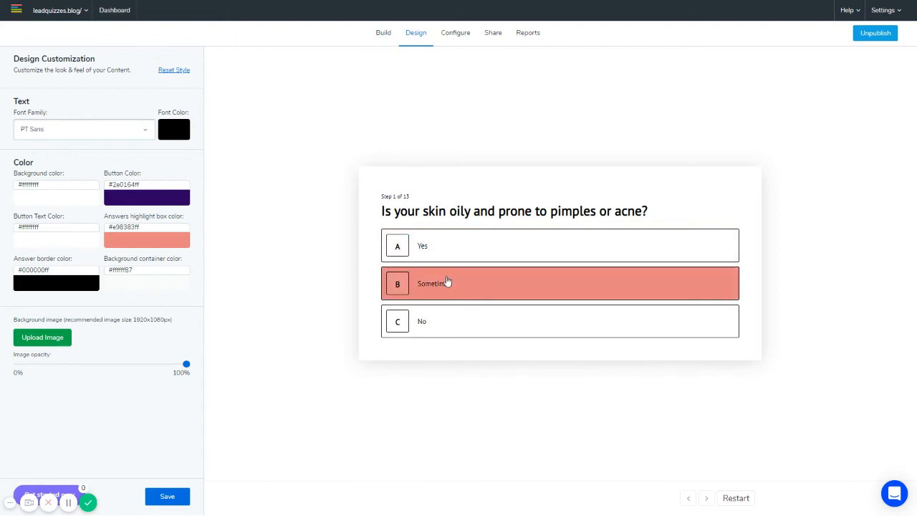
click(161, 242)
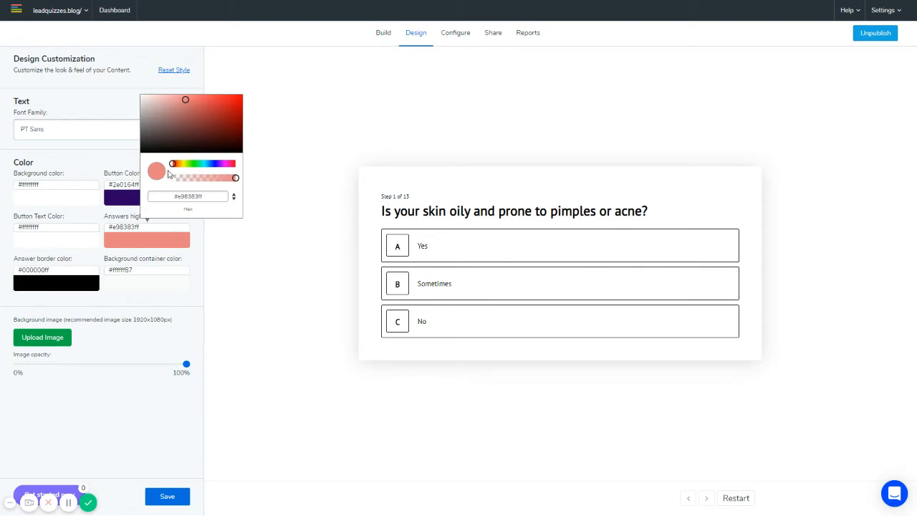
drag(172, 164, 220, 172)
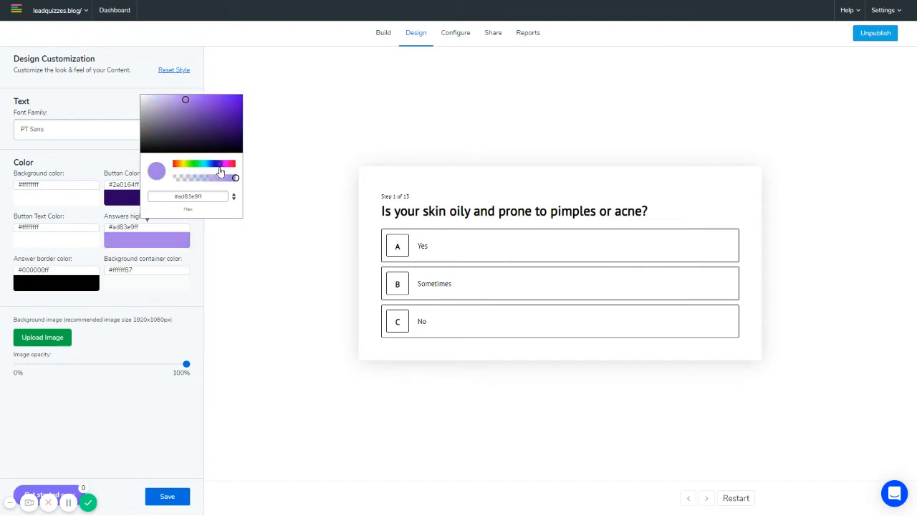
drag(187, 105, 169, 103)
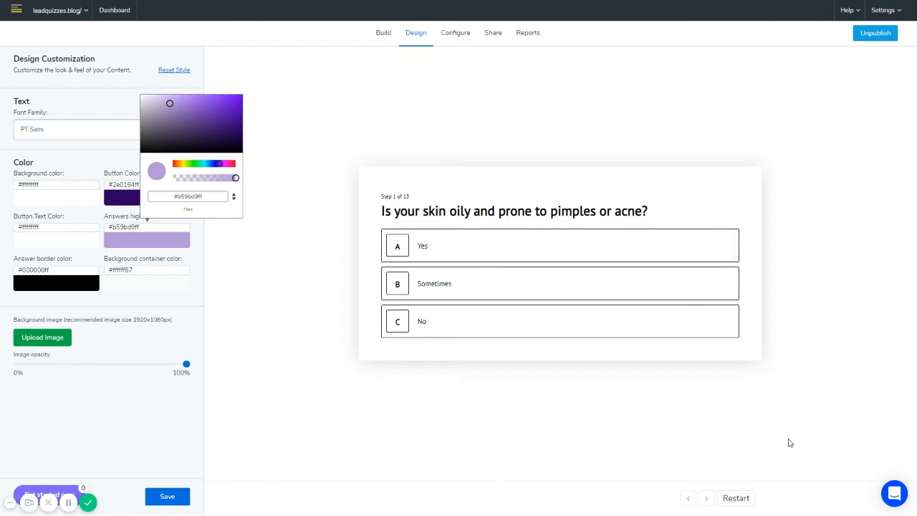
Restart the quiz preview and view the color options for the button text.
click(738, 498)
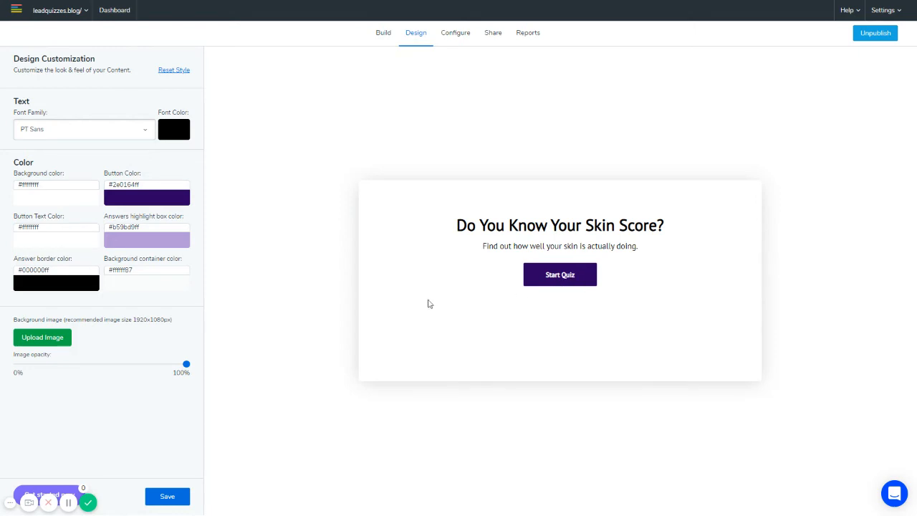
click(78, 247)
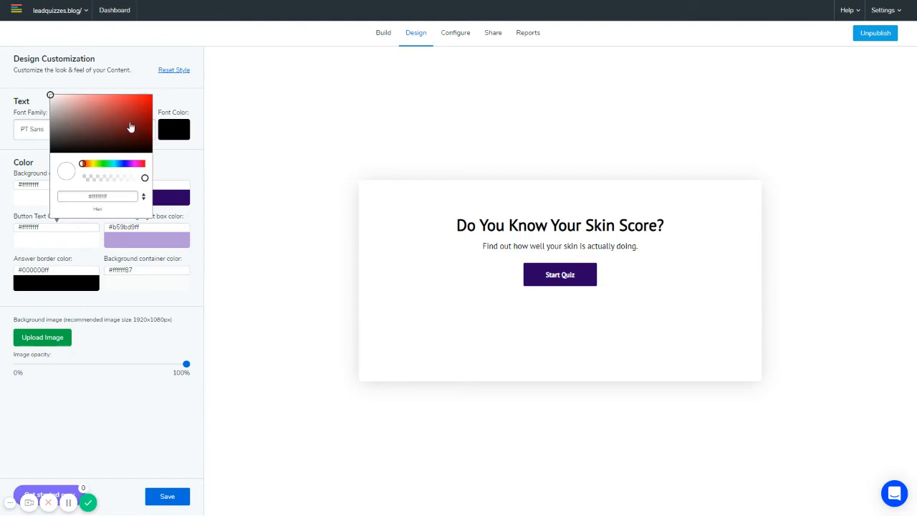
click(188, 307)
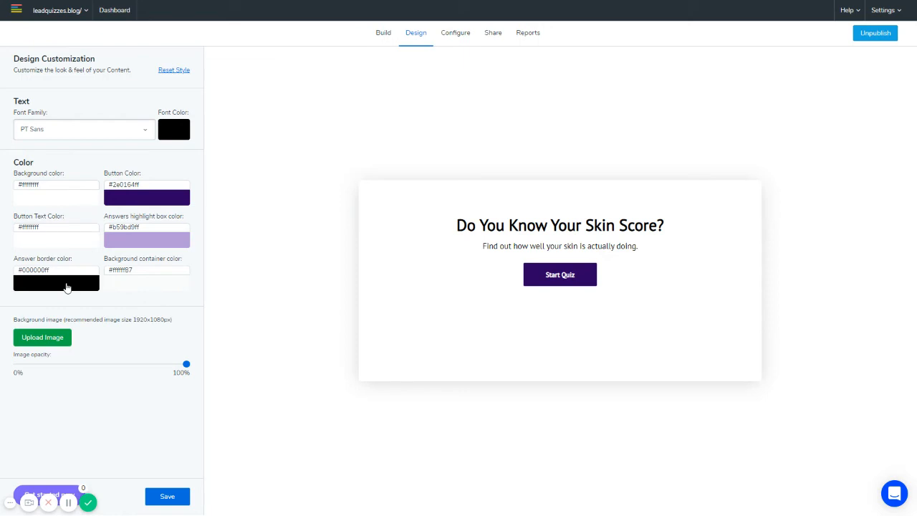
Start the quiz preview and set the answer border color to red, #ff0000ff.
click(545, 280)
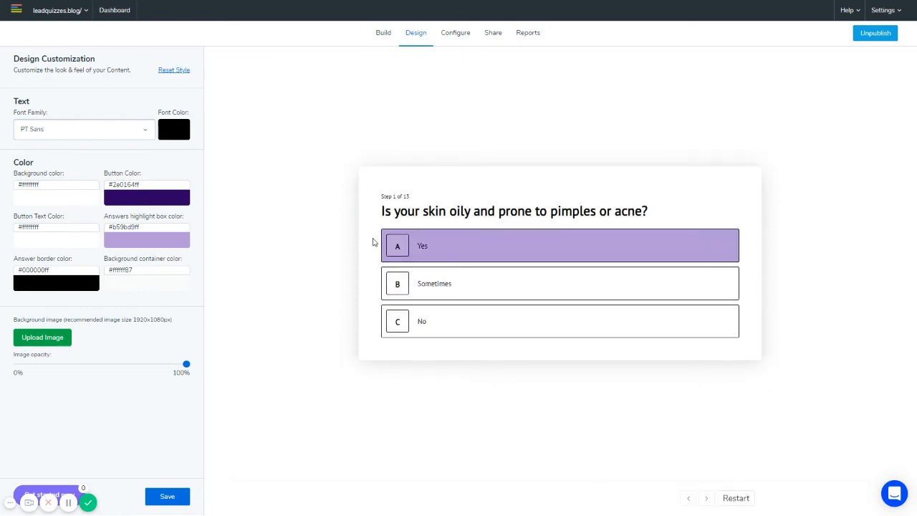
click(57, 291)
click(120, 165)
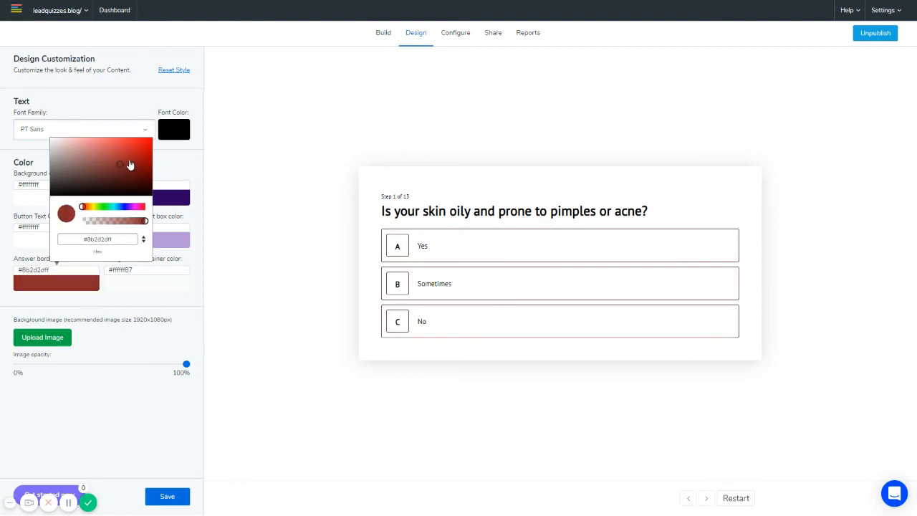
drag(130, 164, 162, 139)
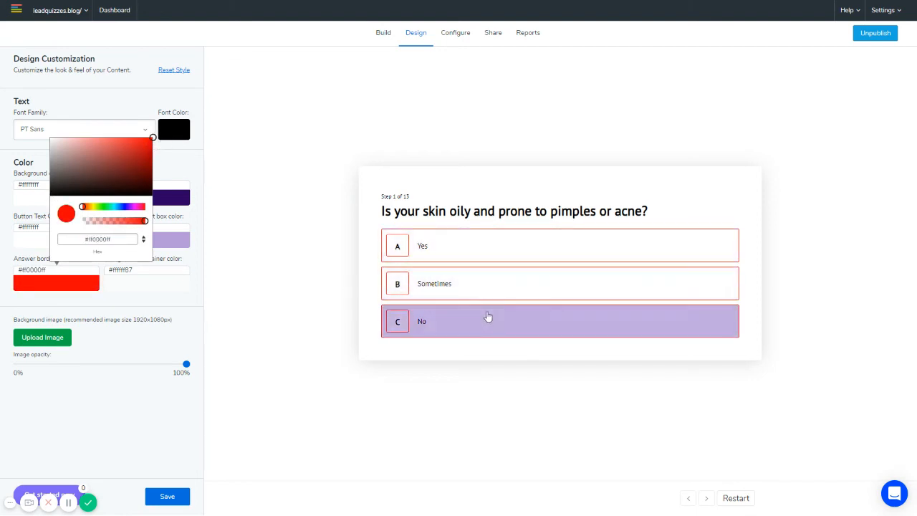
click(186, 306)
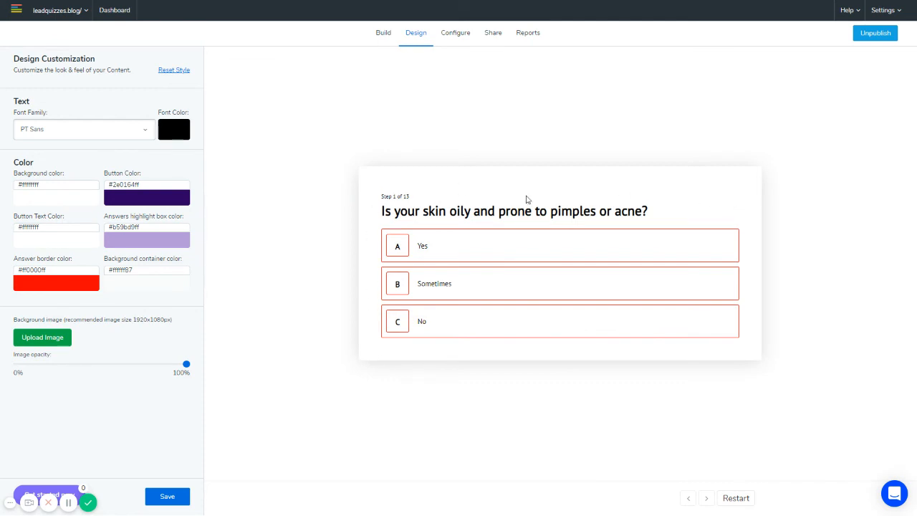
Set the background container color to semi-transparent off-white, #fdfdfd85.
click(141, 282)
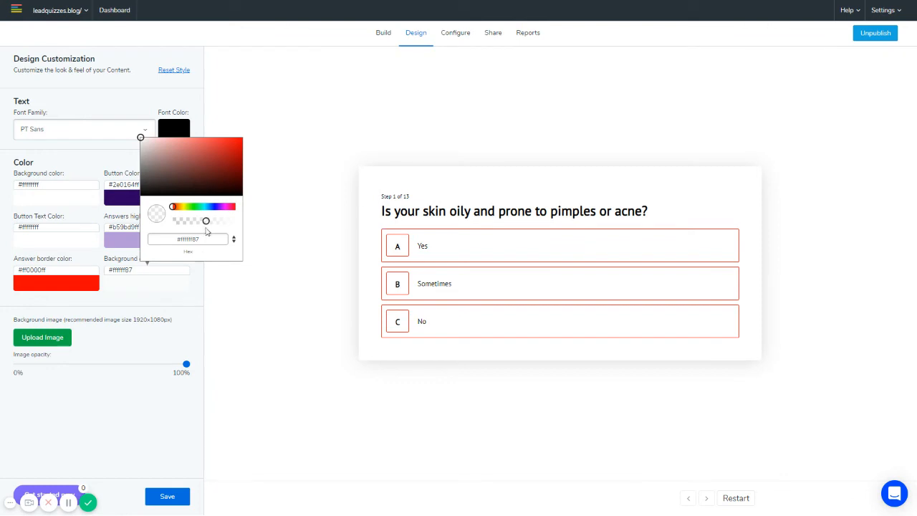
drag(205, 221, 179, 224)
mouse_move(143, 142)
mouse_down()
mouse_move(157, 160)
mouse_move(141, 139)
mouse_up()
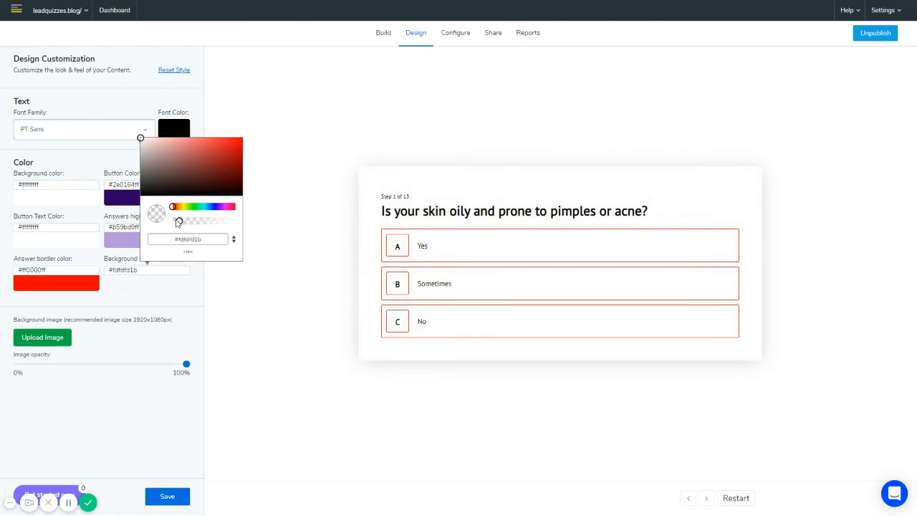
drag(179, 221, 206, 228)
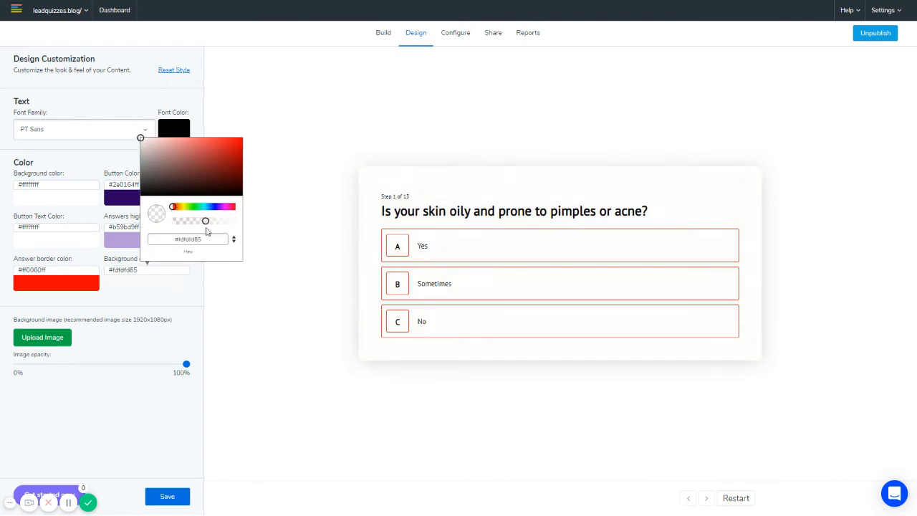
click(201, 283)
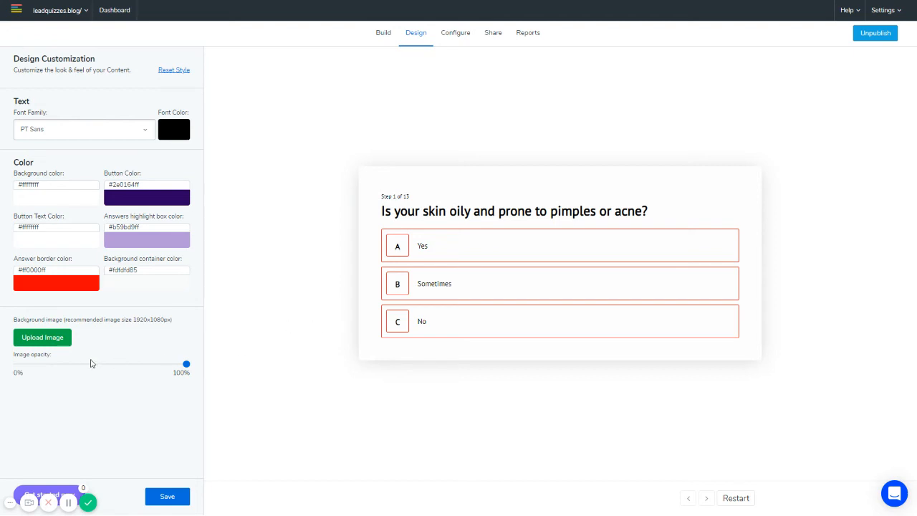
Upload the woman's portrait file fd01143f7030d9d5b99e3b2f614f487ed89cca24-b54wrs4g as the quiz's background image.
click(52, 341)
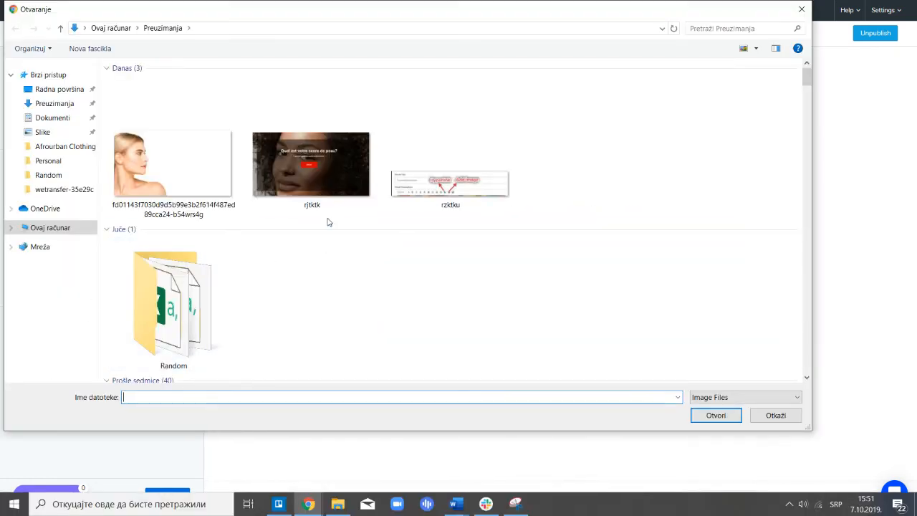
click(176, 191)
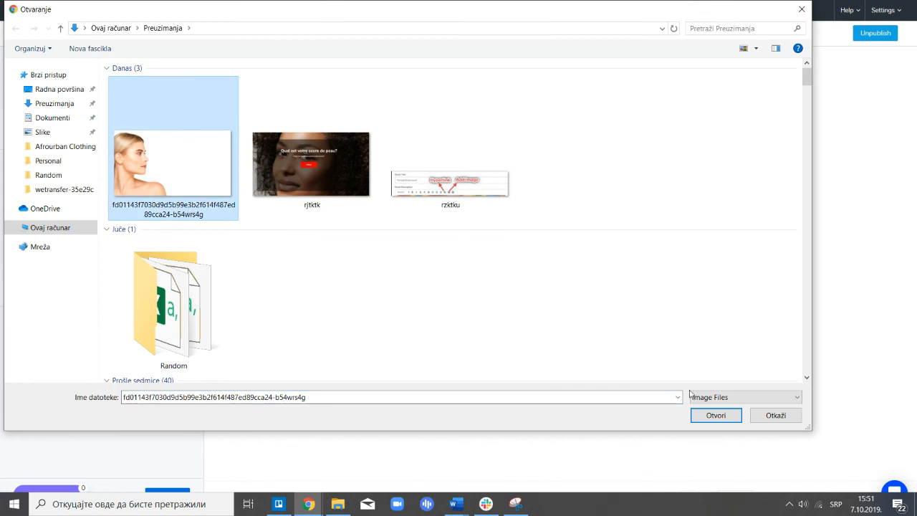
click(716, 415)
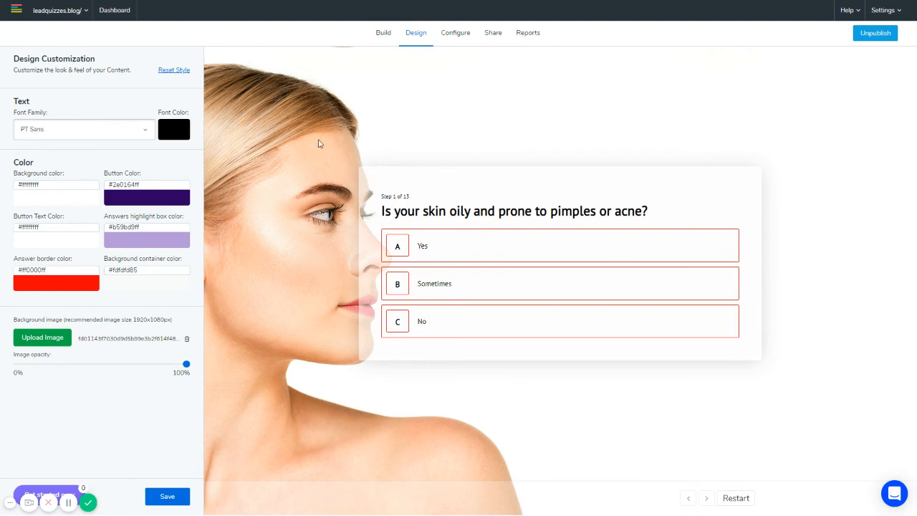
Make the background container color more opaque, #fdfdfda2, and save the design.
click(144, 288)
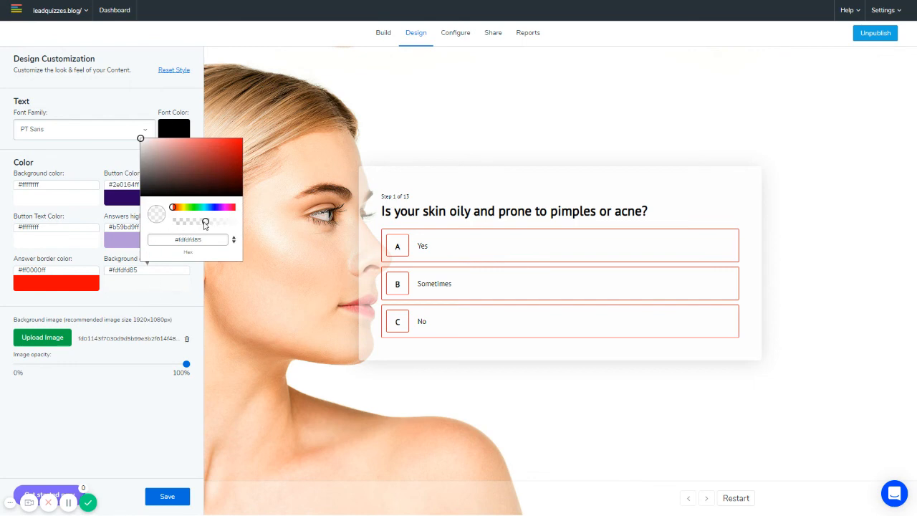
click(205, 223)
mouse_move(204, 223)
mouse_down()
mouse_move(179, 223)
mouse_move(238, 228)
mouse_move(214, 228)
mouse_up()
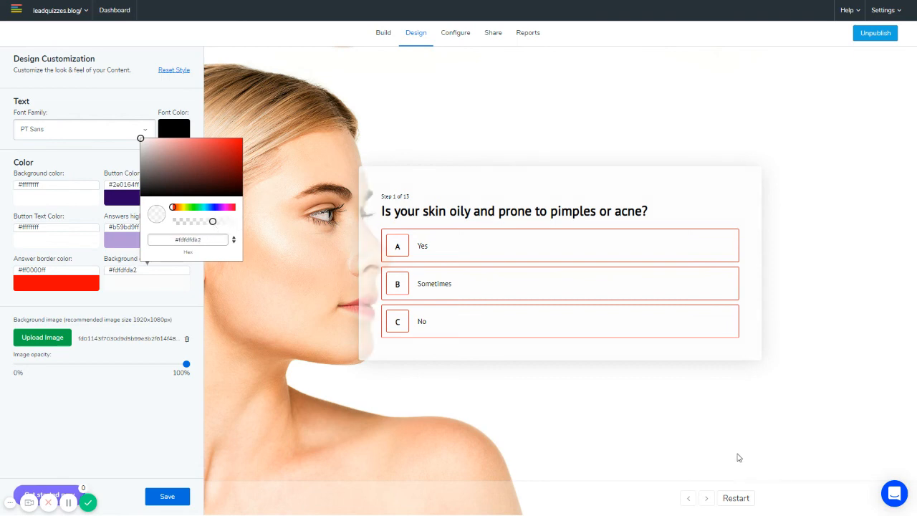
click(493, 409)
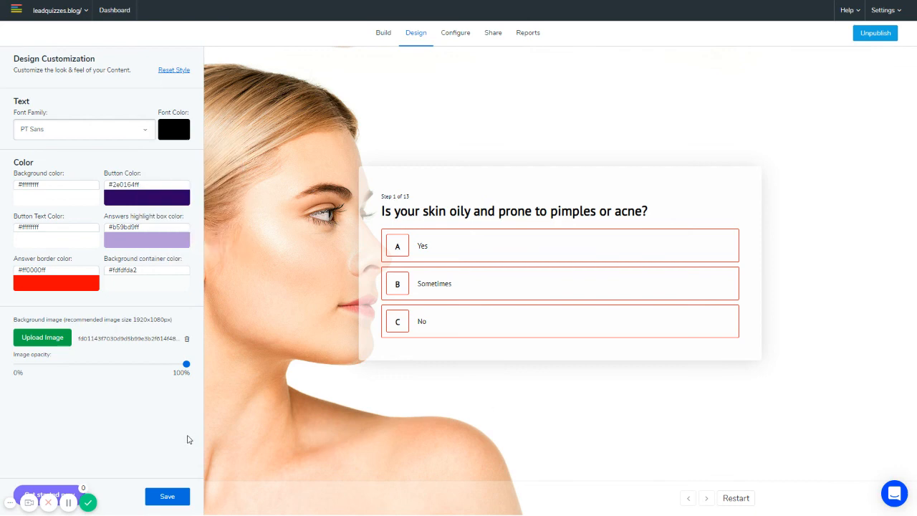
click(173, 494)
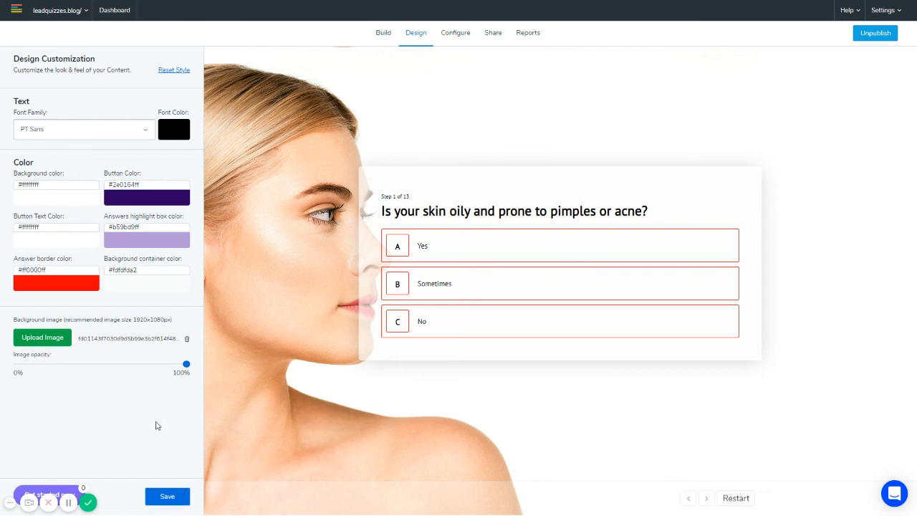